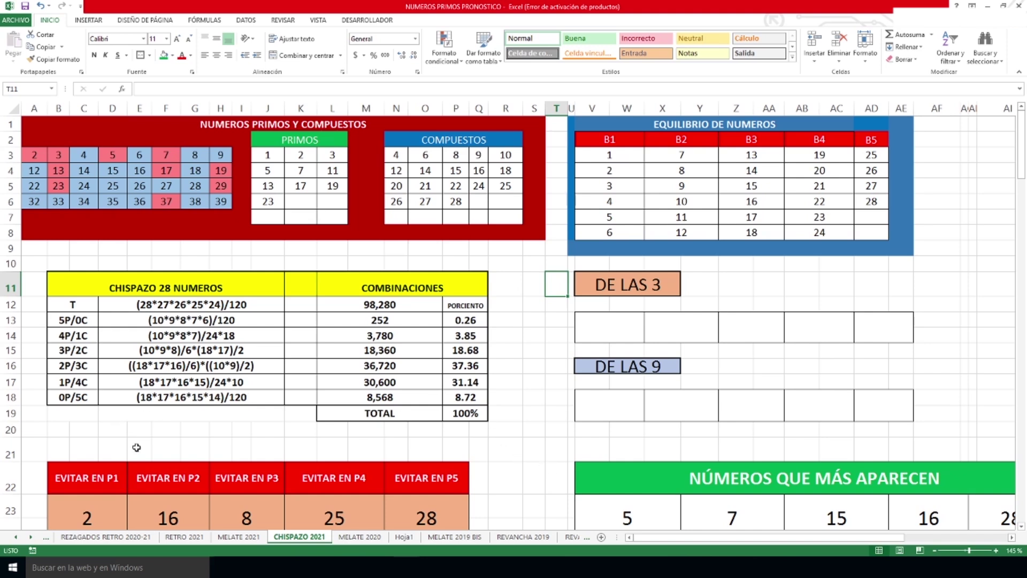
# Step: Highlight the 3P/2C, 2P/3C and 1P/4C rows of the Chispazo combinations table, including their percentages
pyautogui.moveTo(76, 355); pyautogui.dragTo(467, 366)
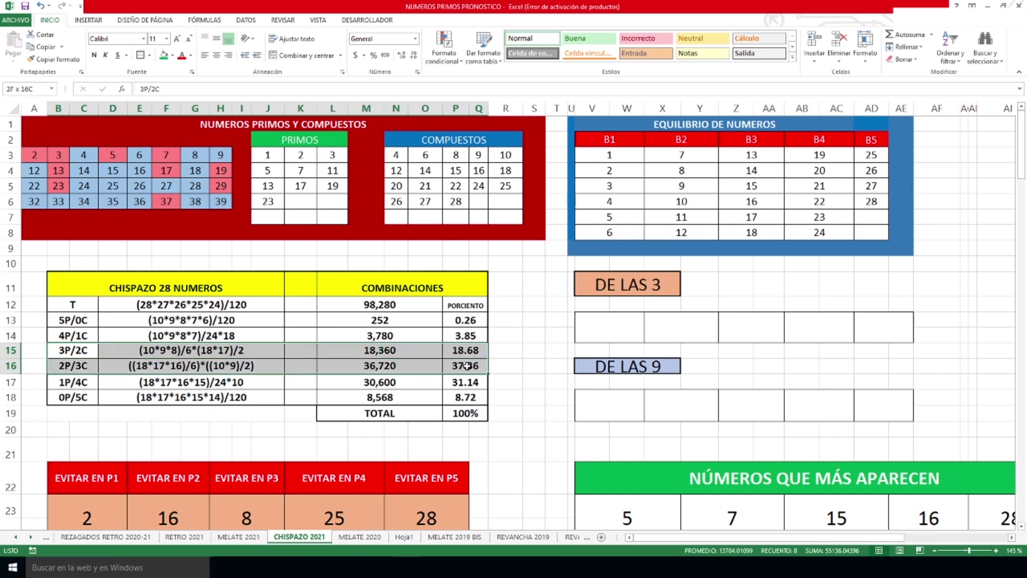
pyautogui.moveTo(467, 365); pyautogui.dragTo(465, 382)
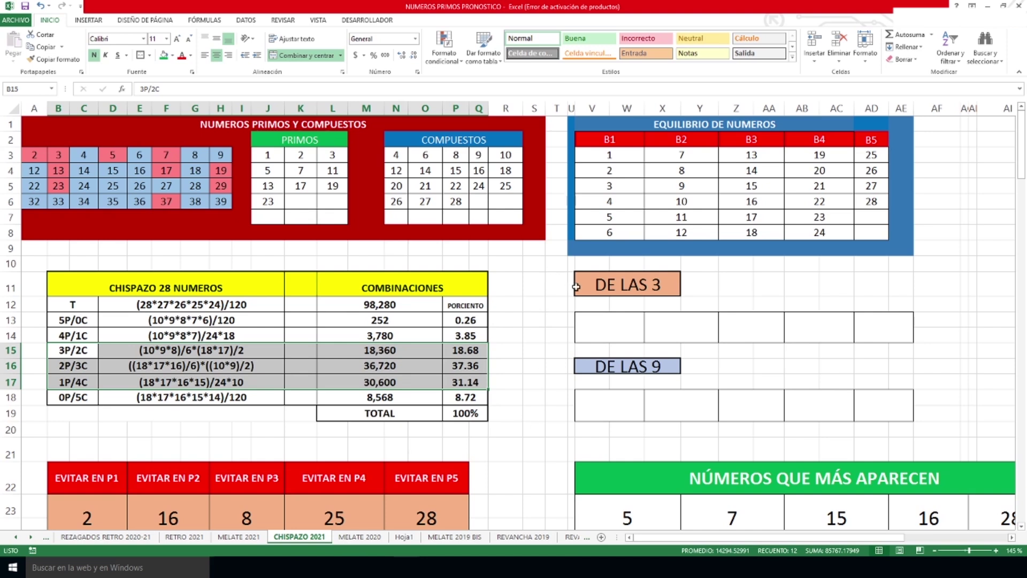
# Step: Go through the numbers to avoid column by column, from EVITAR EN P1 to EVITAR EN P5
pyautogui.scroll(-4, 569, 263)
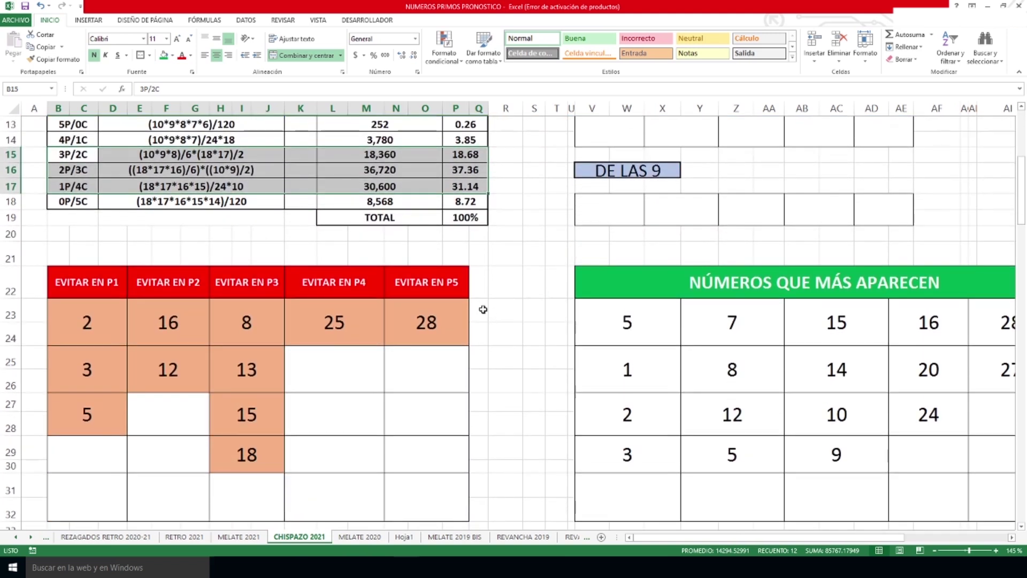
pyautogui.click(89, 327)
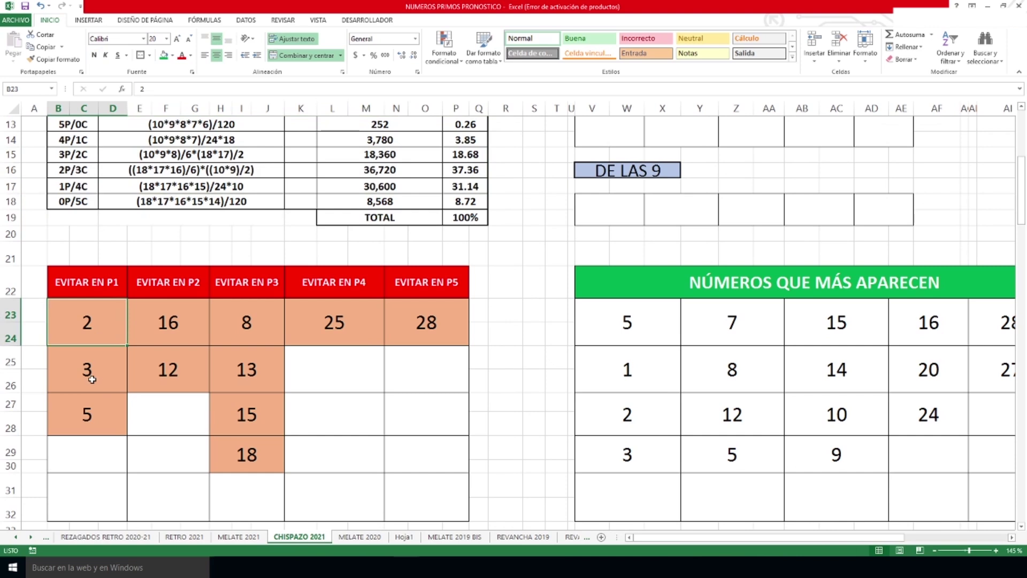
pyautogui.click(86, 370)
pyautogui.click(93, 413)
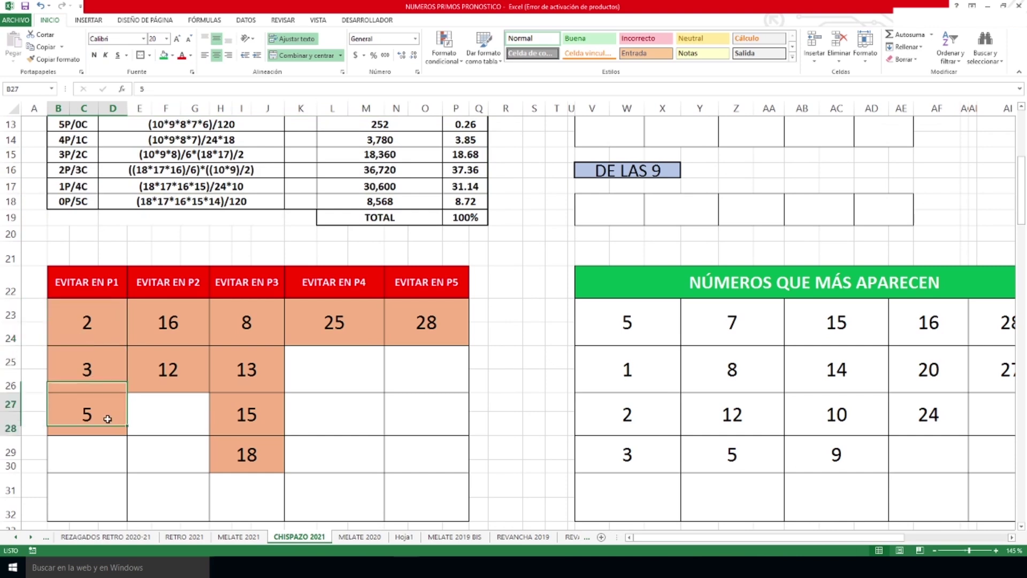
pyautogui.click(168, 321)
pyautogui.click(168, 364)
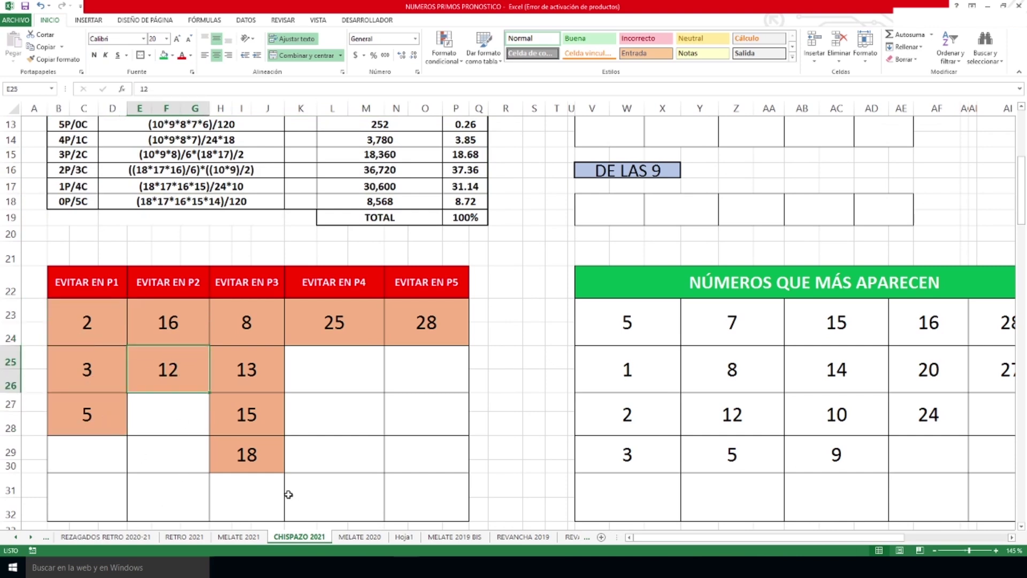
pyautogui.click(261, 330)
pyautogui.click(258, 371)
pyautogui.click(243, 412)
pyautogui.click(247, 451)
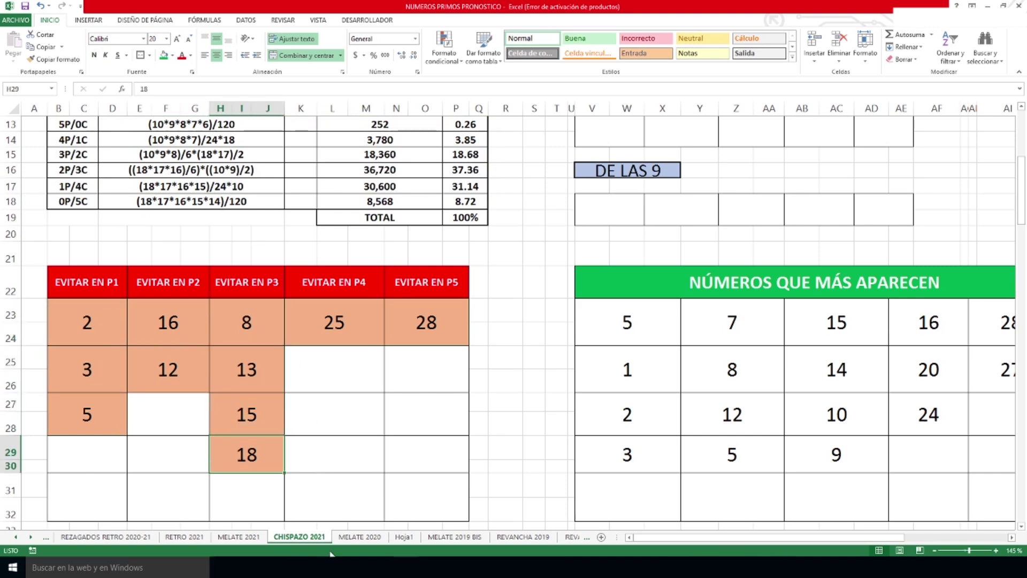
pyautogui.click(341, 327)
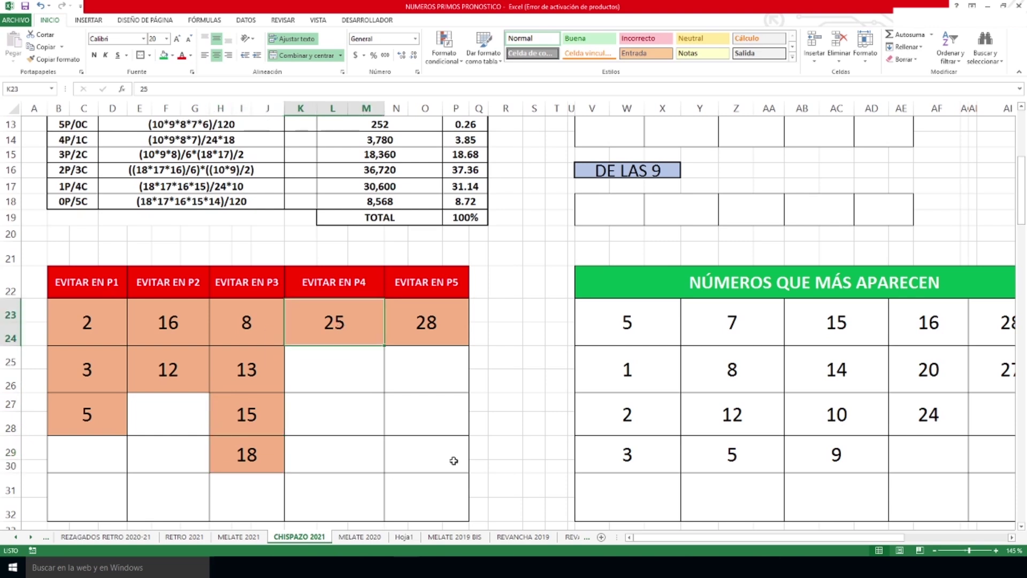
pyautogui.click(449, 336)
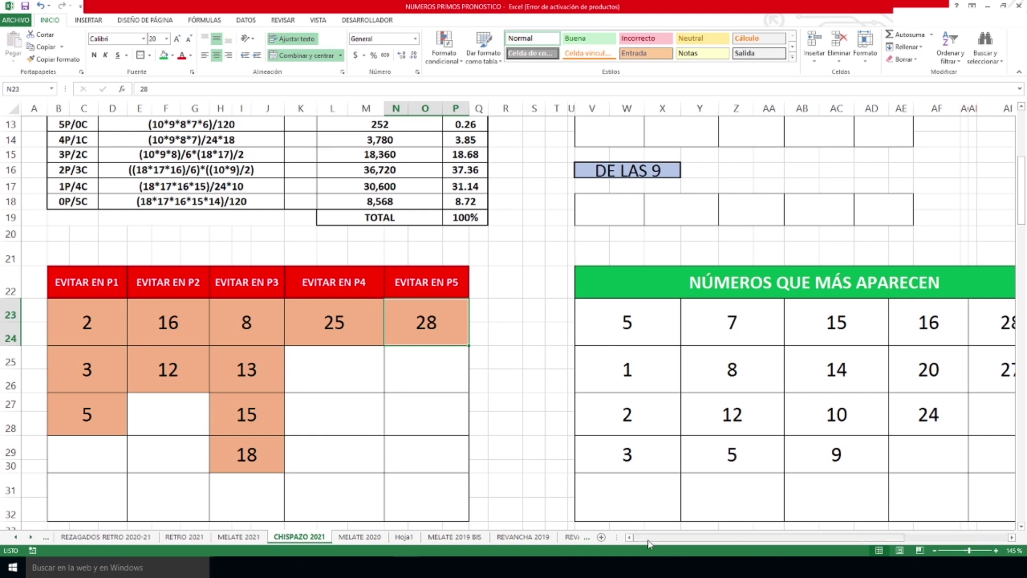
# Step: Examine the full NÚMEROS QUE MÁS APARECEN table and return to the EVITAR columns
pyautogui.moveTo(647, 540); pyautogui.dragTo(776, 535)
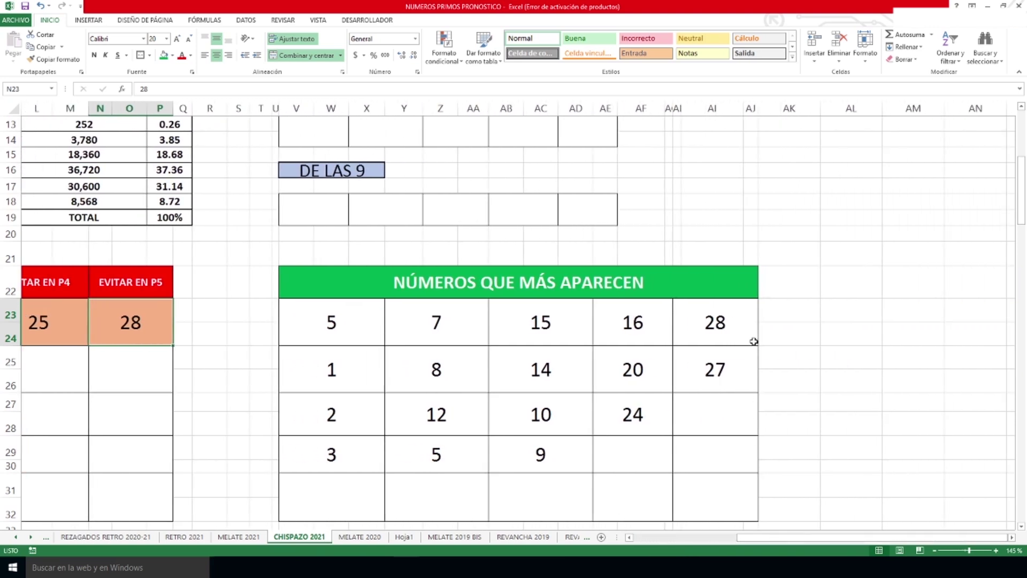
pyautogui.scroll(-1, 753, 340)
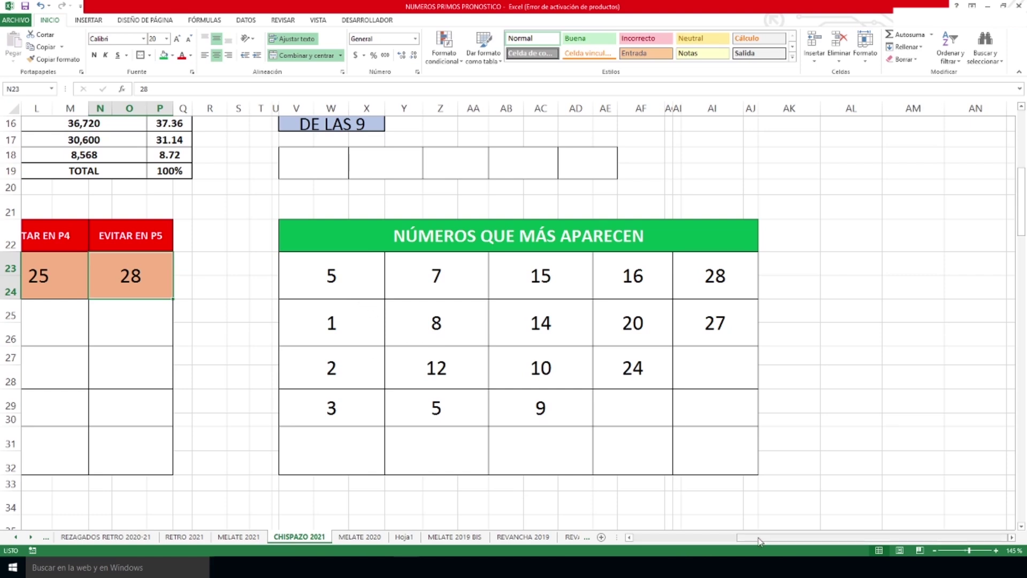
pyautogui.moveTo(758, 540); pyautogui.dragTo(654, 540)
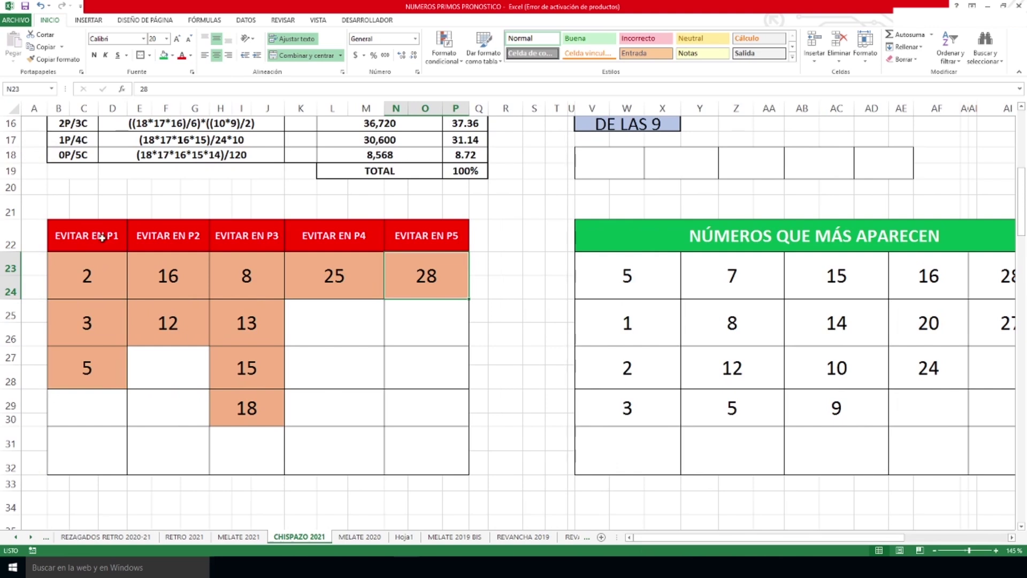
# Step: Compare the EVITAR EN P1 numbers with the first column of the NÚMEROS QUE MÁS APARECEN table
pyautogui.click(97, 278)
pyautogui.click(97, 322)
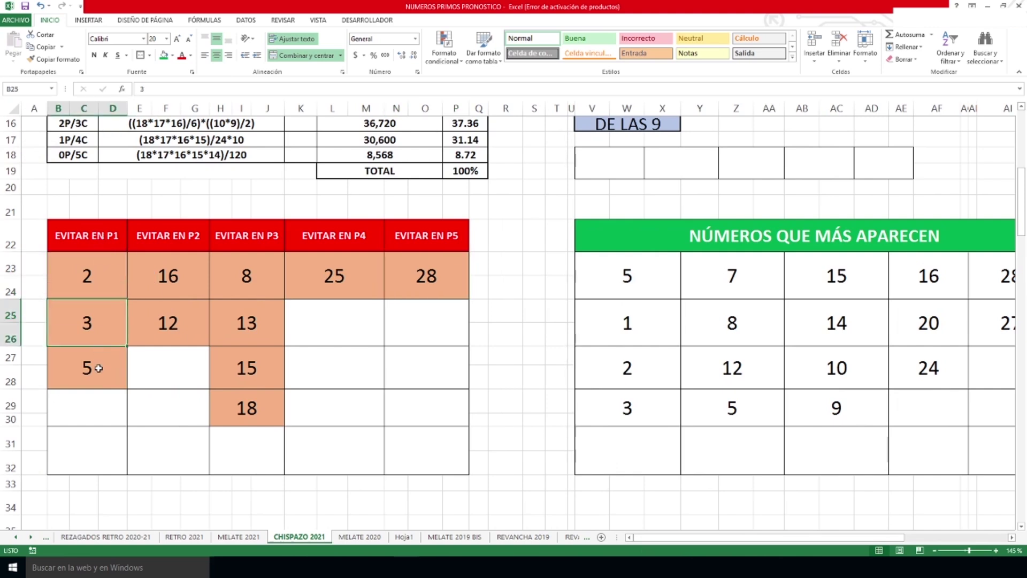
pyautogui.click(98, 368)
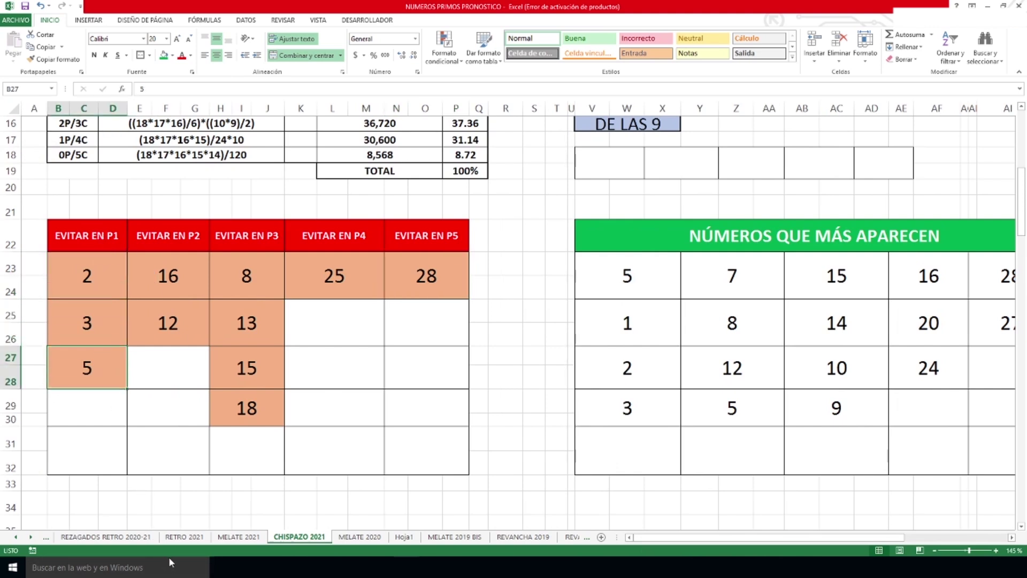
pyautogui.click(641, 279)
pyautogui.click(641, 369)
pyautogui.click(641, 412)
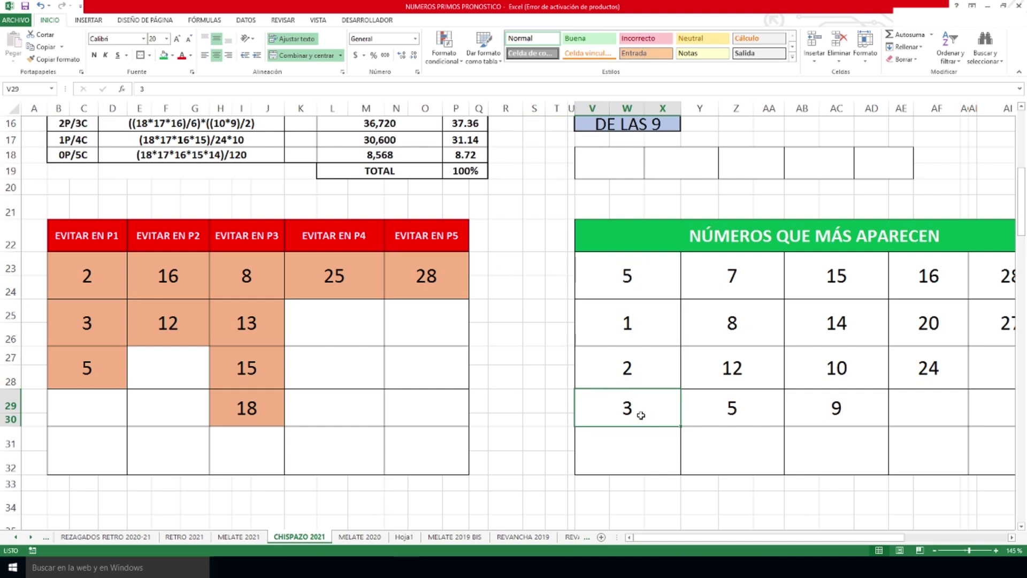
pyautogui.click(627, 335)
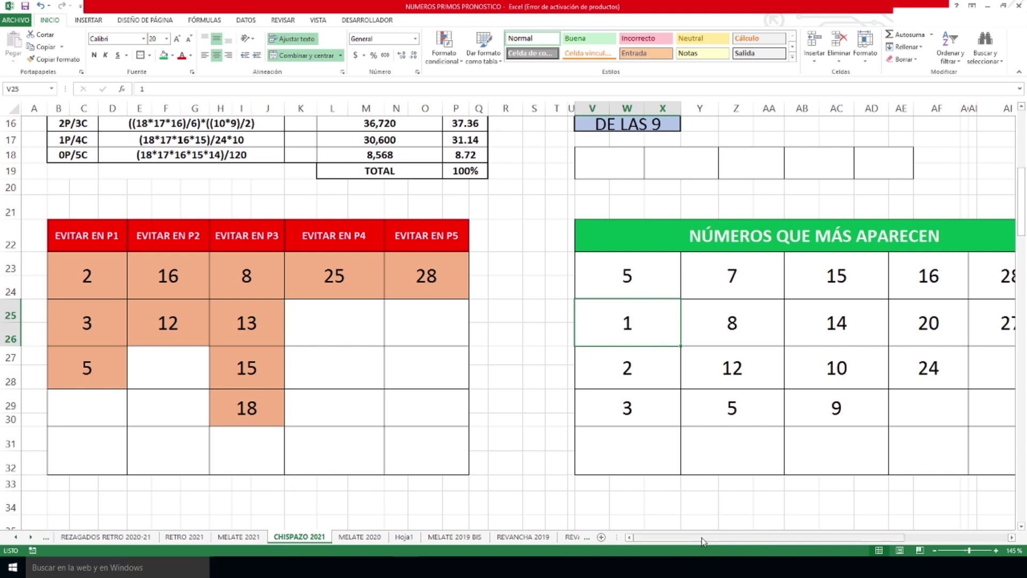
# Step: Highlight the five columns of the NÚMEROS QUE MÁS APARECEN table one after another to review their numbers
pyautogui.moveTo(698, 539); pyautogui.dragTo(762, 539)
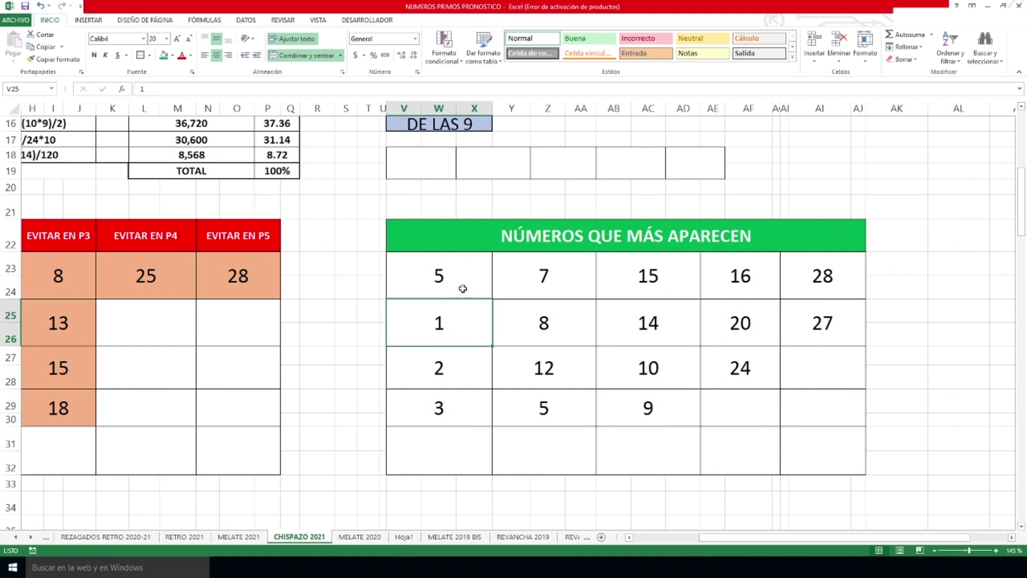
pyautogui.moveTo(451, 270); pyautogui.dragTo(460, 452)
pyautogui.moveTo(577, 321); pyautogui.dragTo(581, 442)
pyautogui.moveTo(648, 278); pyautogui.dragTo(655, 445)
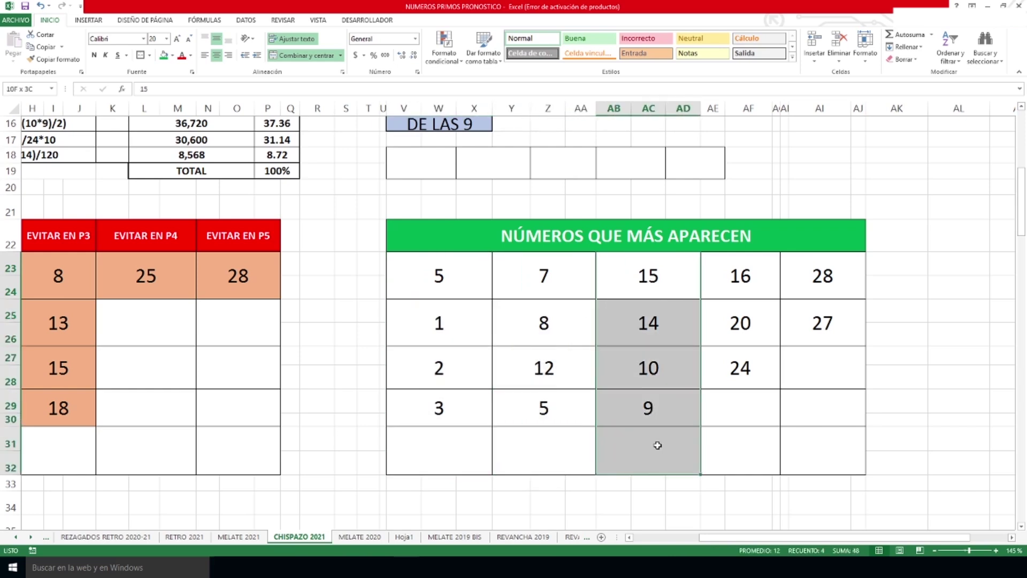
pyautogui.moveTo(738, 275); pyautogui.dragTo(738, 445)
pyautogui.moveTo(813, 289); pyautogui.dragTo(842, 459)
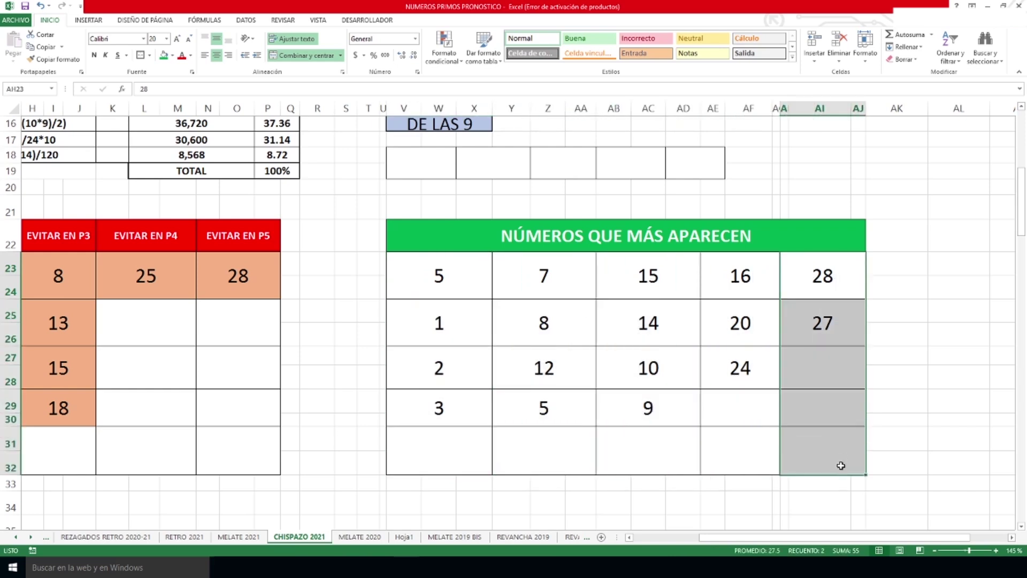
pyautogui.moveTo(816, 537); pyautogui.dragTo(619, 543)
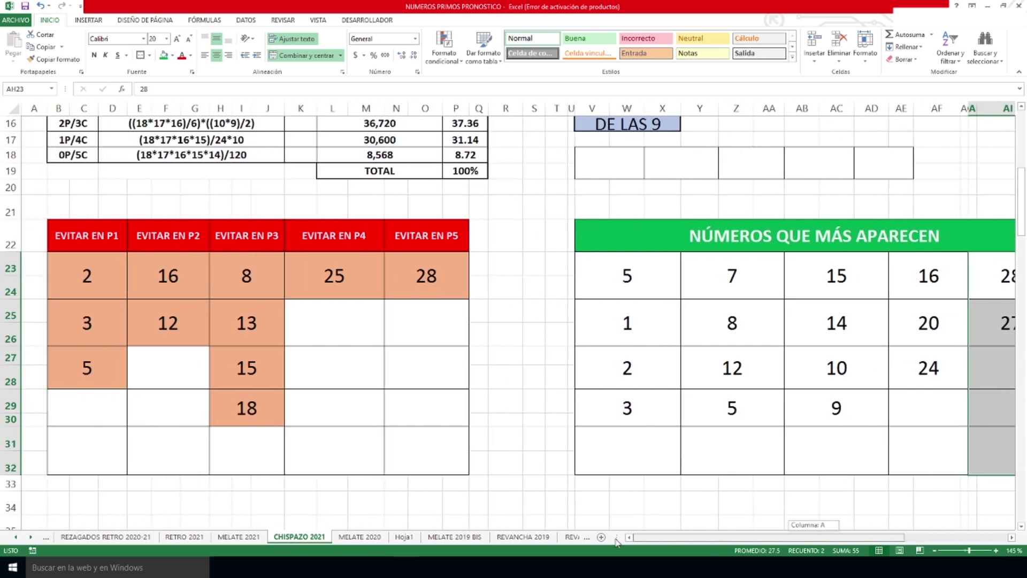
# Step: Examine the NÚMEROS COMBINABLES table and its green-marked numbers
pyautogui.scroll(-3, 527, 316)
pyautogui.scroll(-2, 526, 314)
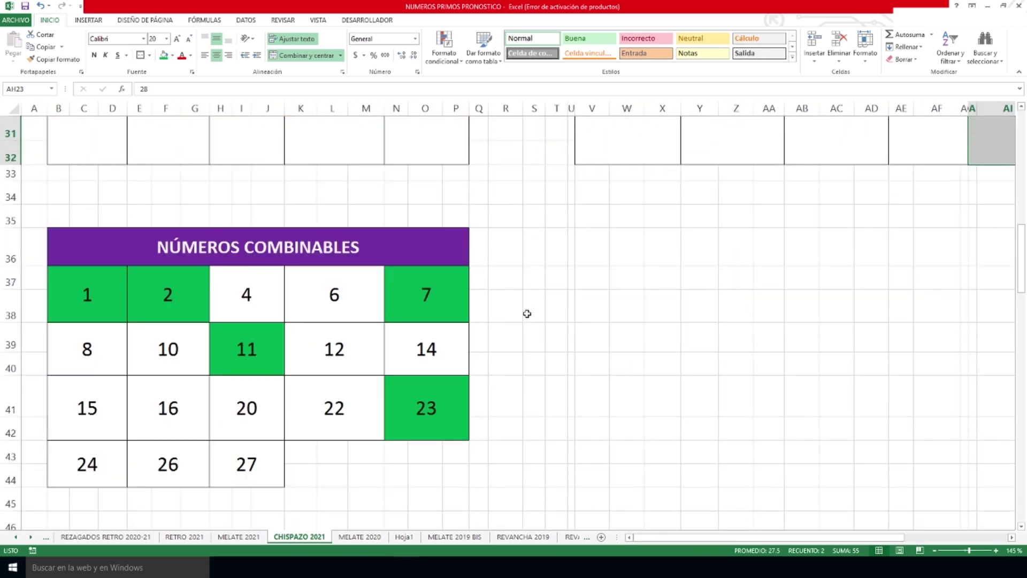
pyautogui.scroll(-1, 526, 314)
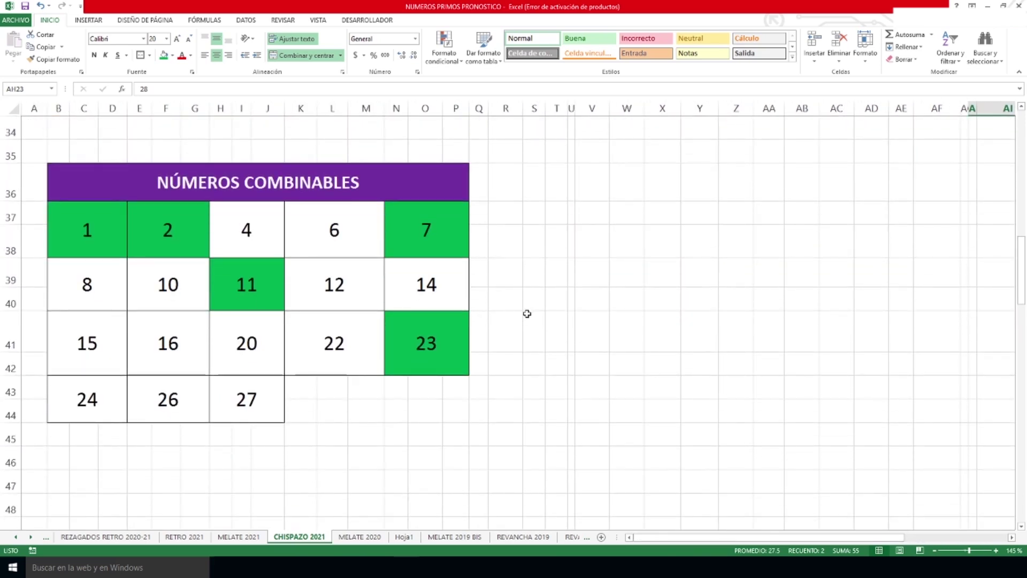
pyautogui.scroll(1, 527, 314)
pyautogui.moveTo(768, 538); pyautogui.dragTo(689, 539)
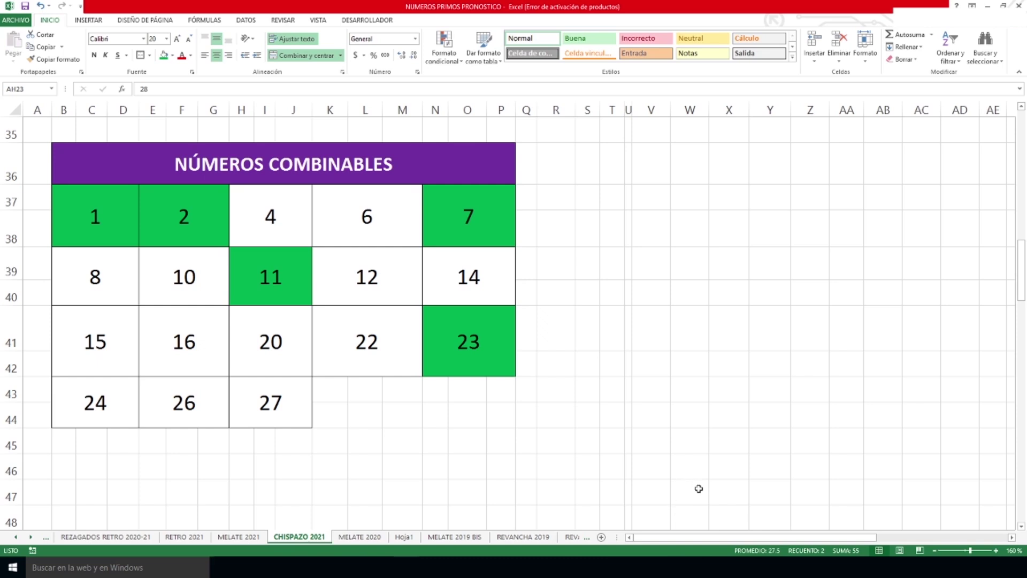
# Step: Return to the top of the CHISPAZO 2021 sheet at 145% zoom
pyautogui.scroll(11, 704, 485)
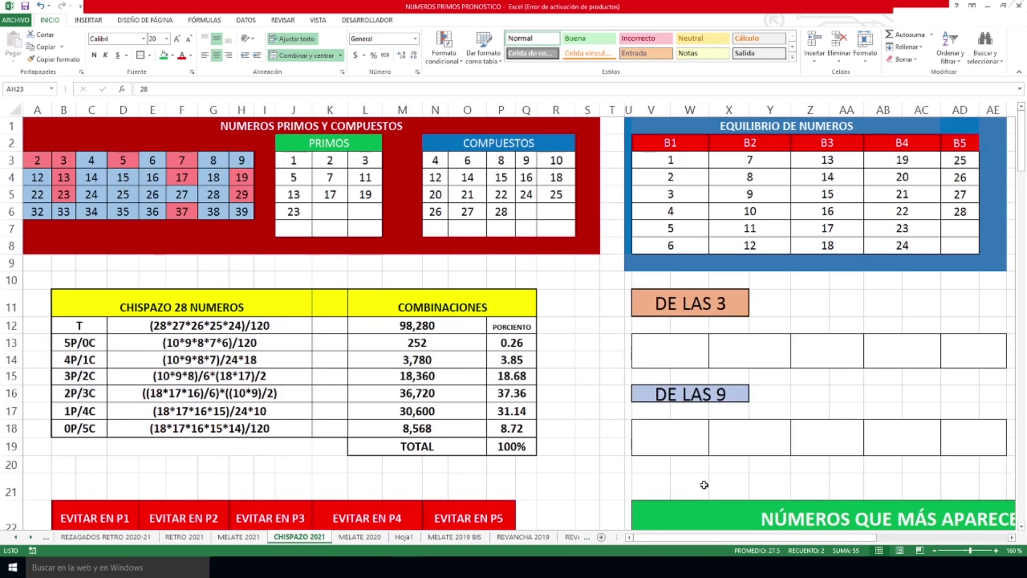
pyautogui.scroll(-1, 704, 484)
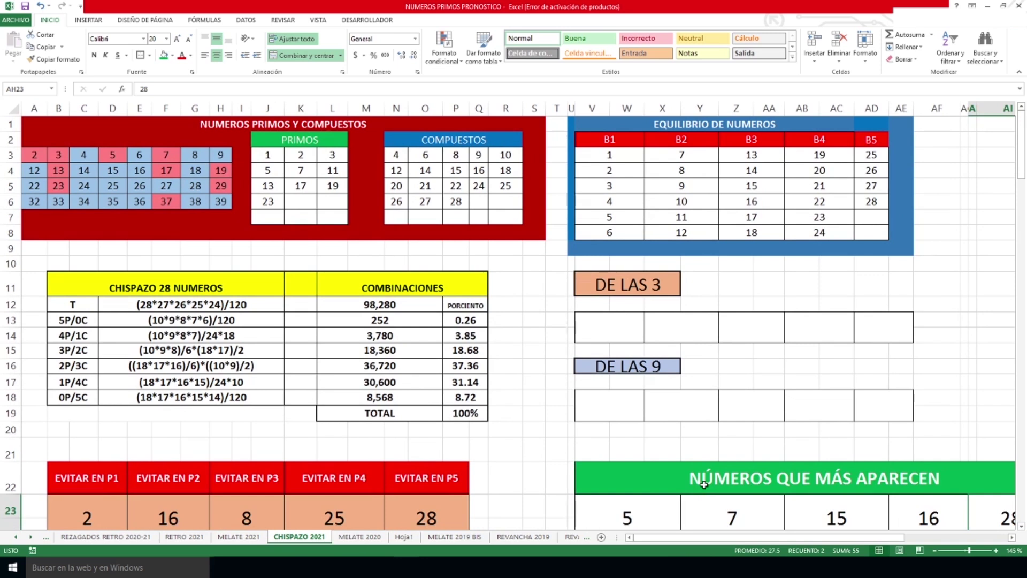